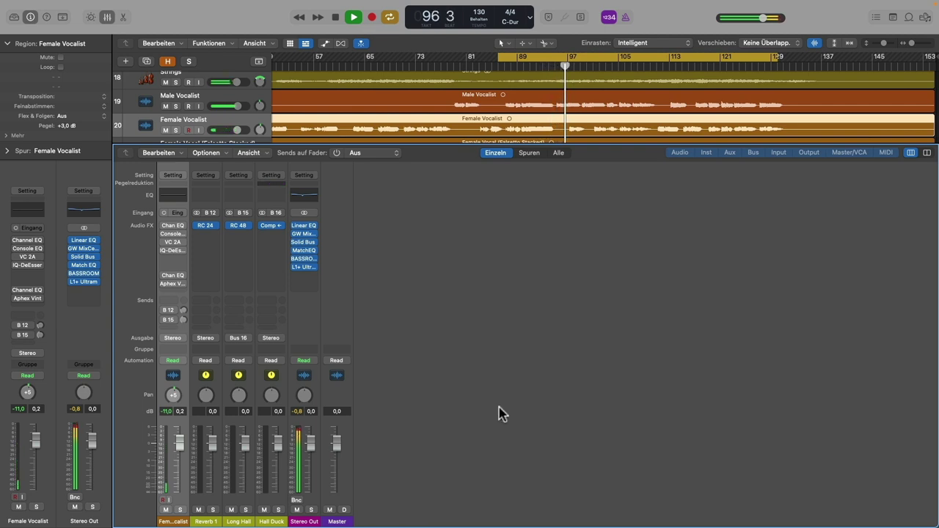
# - Stop playback, show all track channels in the mixer and mute the Male Vocalist channel
pyautogui.press('space')
pyautogui.click(529, 153)
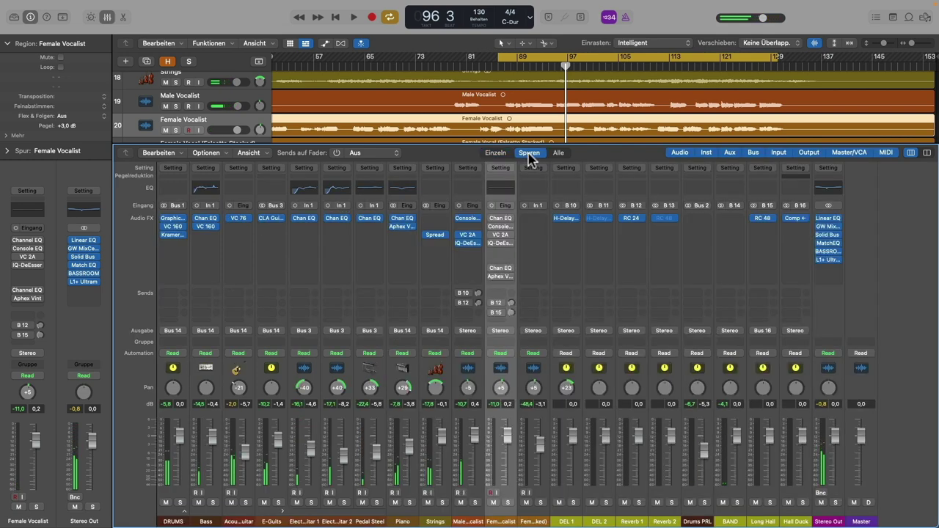
pyautogui.click(460, 504)
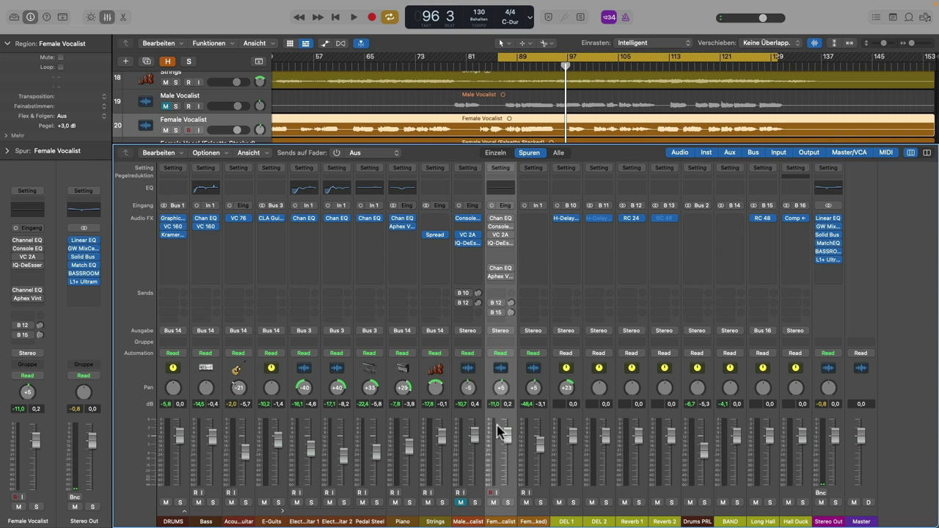
# - Turn off cycle mode, solo the Female Vocalist channel and listen to a short passage
pyautogui.click(568, 57)
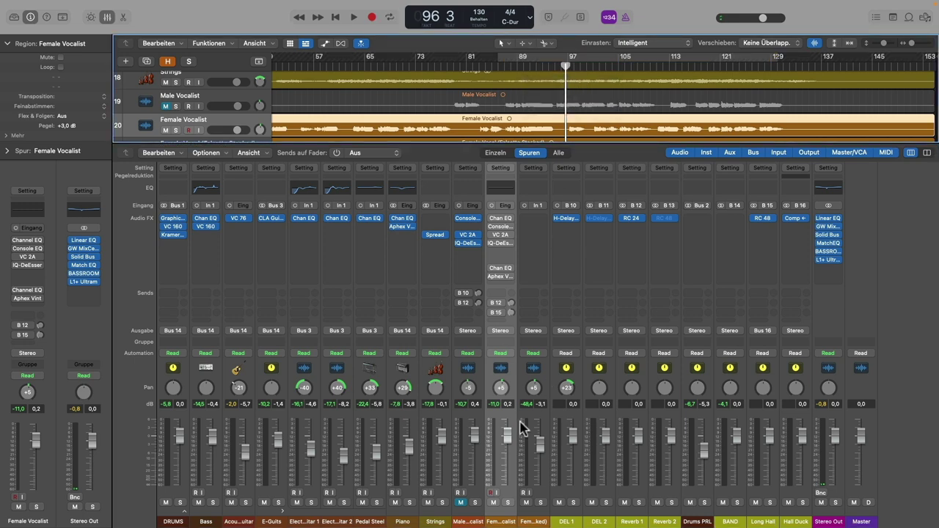
pyautogui.click(508, 503)
pyautogui.press('space')
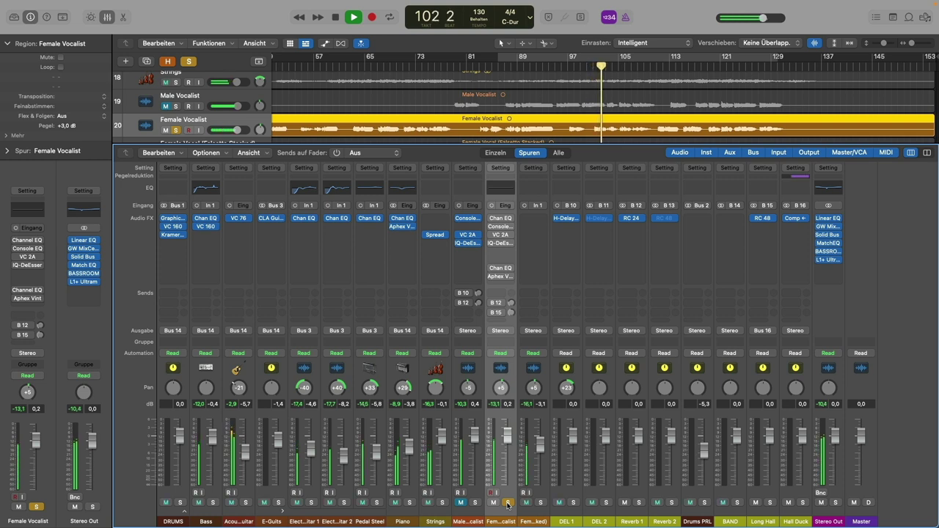
pyautogui.press('space')
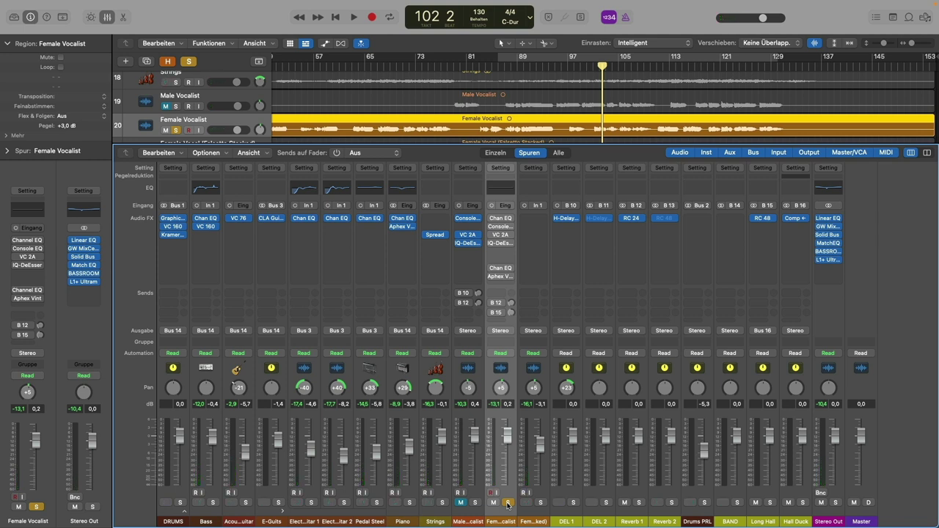
# - Open the first Channel EQ on the Female Vocalist and also solo the acoustic guitar and piano channels
pyautogui.click(499, 220)
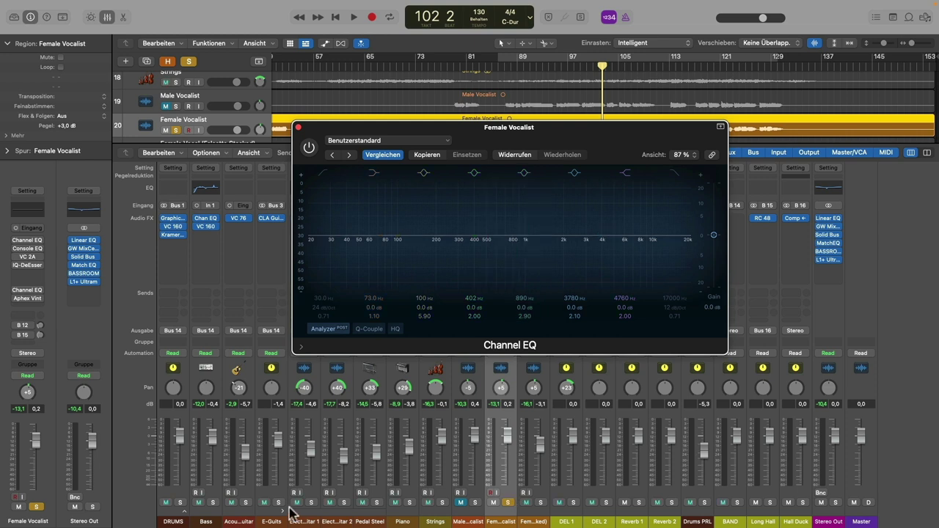
pyautogui.click(415, 518)
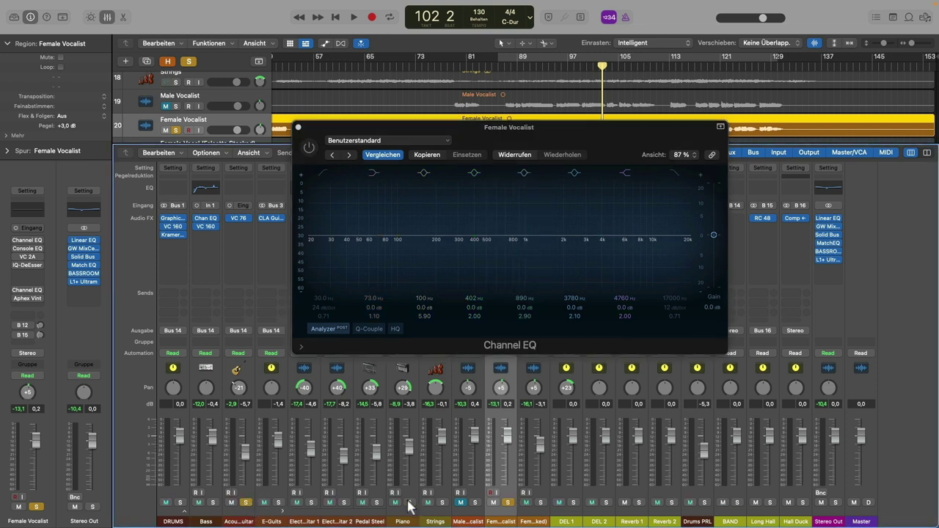
pyautogui.click(409, 502)
# - Enable the low cut band in the Female Vocalist's Channel EQ and set its frequency to about 49 Hz
pyautogui.click(325, 172)
pyautogui.click(323, 172)
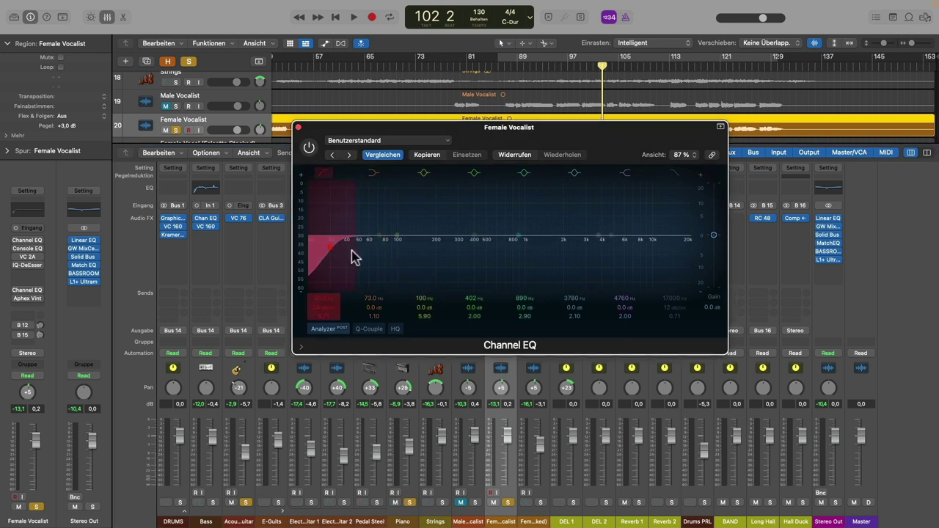
pyautogui.moveTo(331, 253)
pyautogui.mouseDown()
pyautogui.moveTo(526, 252)
pyautogui.moveTo(518, 260)
pyautogui.moveTo(357, 249)
pyautogui.mouseUp()
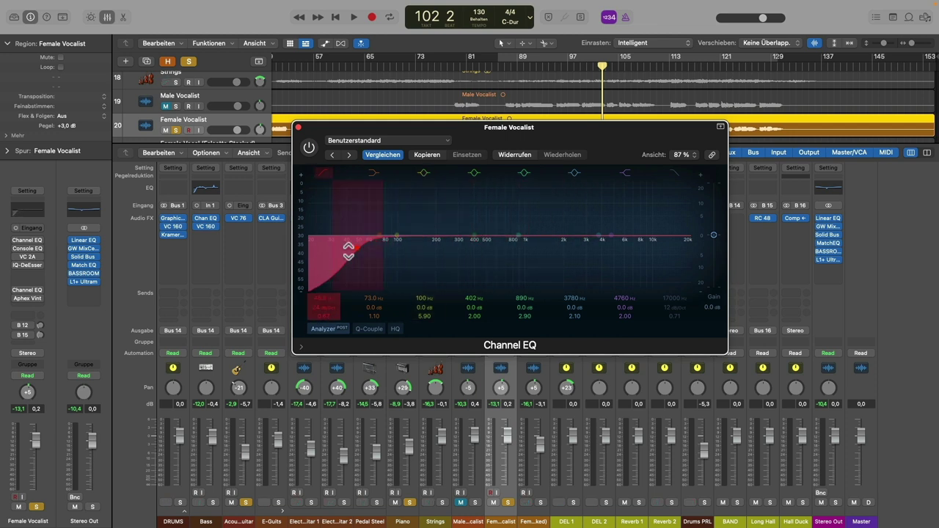
pyautogui.click(309, 147)
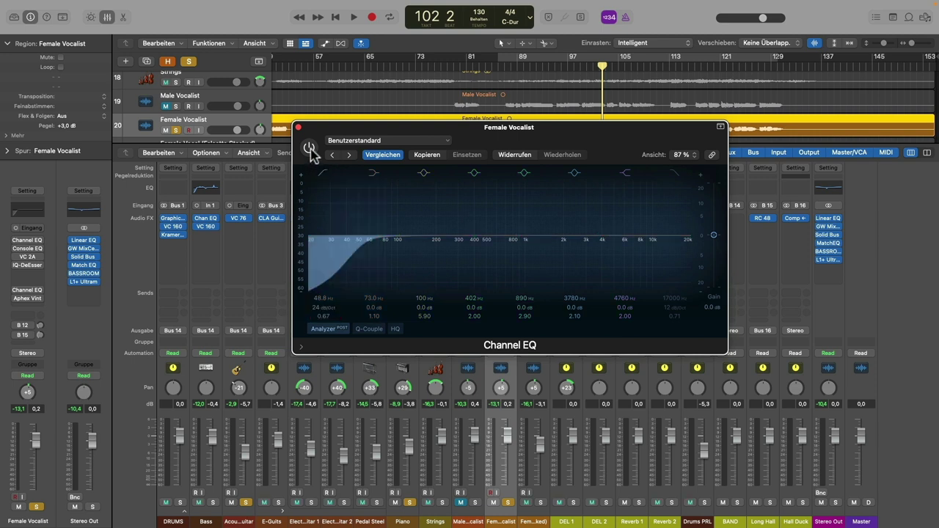
# - During playback with the EQ on, sweep the low cut above 1 kHz and back to 91 Hz, and finally disable the band
pyautogui.press('space')
pyautogui.click(309, 148)
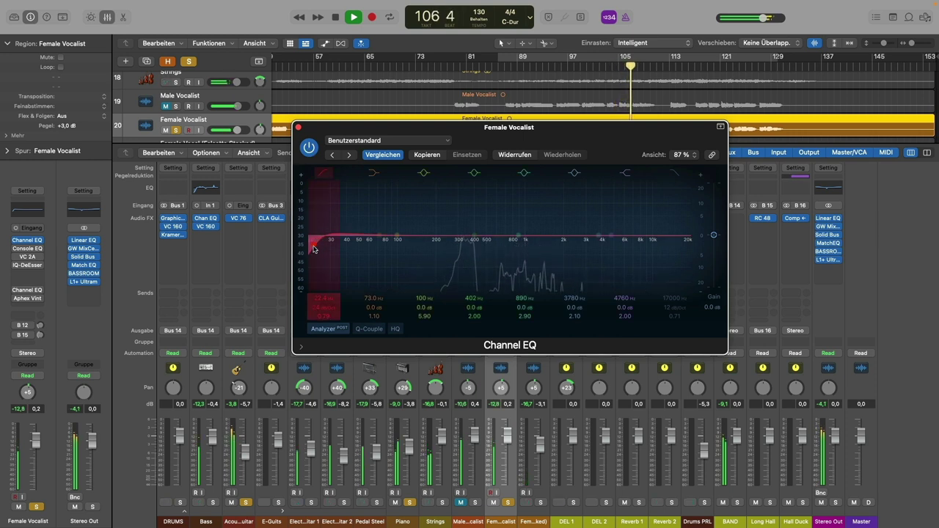
pyautogui.moveTo(313, 250); pyautogui.dragTo(533, 248)
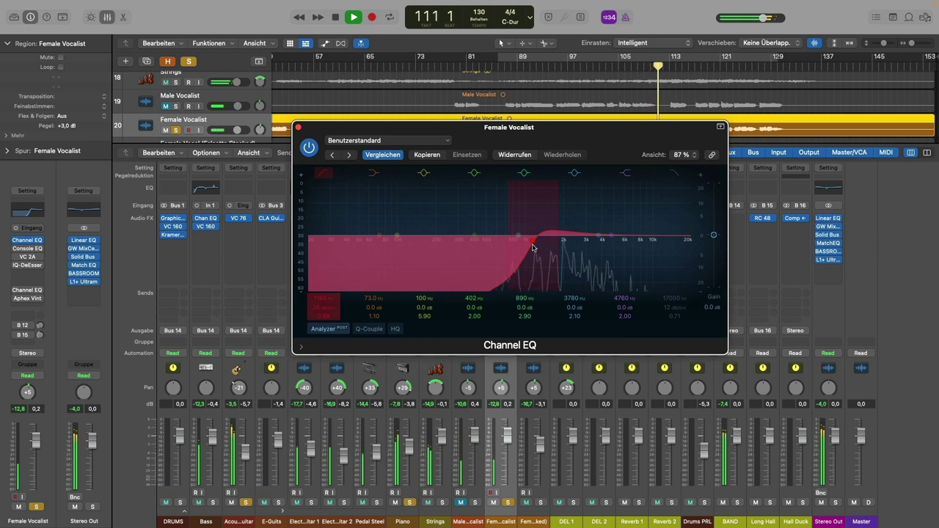
pyautogui.moveTo(533, 248); pyautogui.dragTo(391, 245)
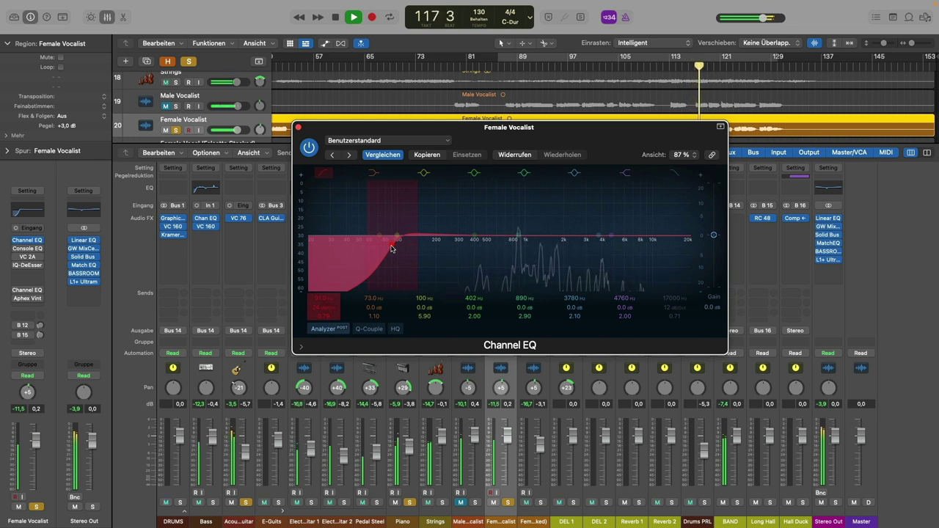
pyautogui.press('space')
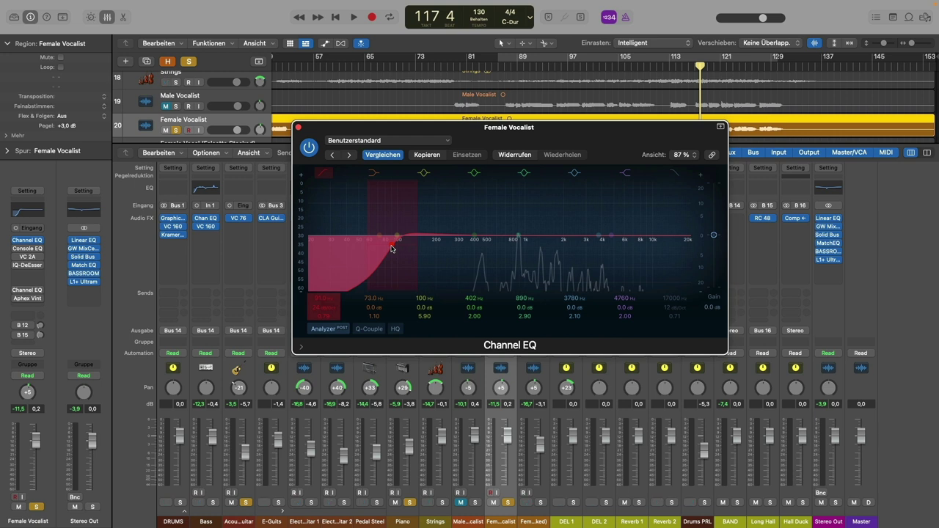
pyautogui.click(323, 173)
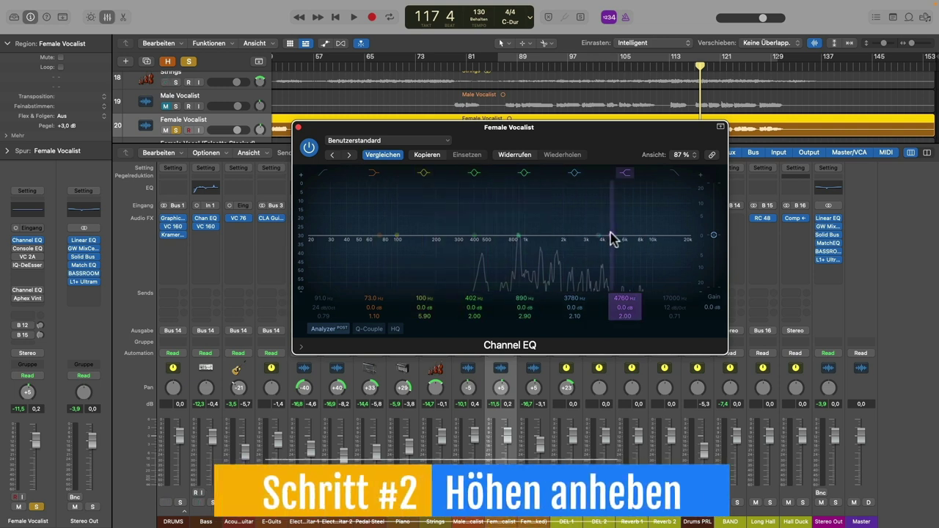
# - Try boosting the upper peak band by about 8 dB at 3540 Hz, and bring it back to about 0 dB
pyautogui.moveTo(610, 237)
pyautogui.mouseDown()
pyautogui.moveTo(621, 219)
pyautogui.moveTo(605, 220)
pyautogui.moveTo(613, 237)
pyautogui.mouseUp()
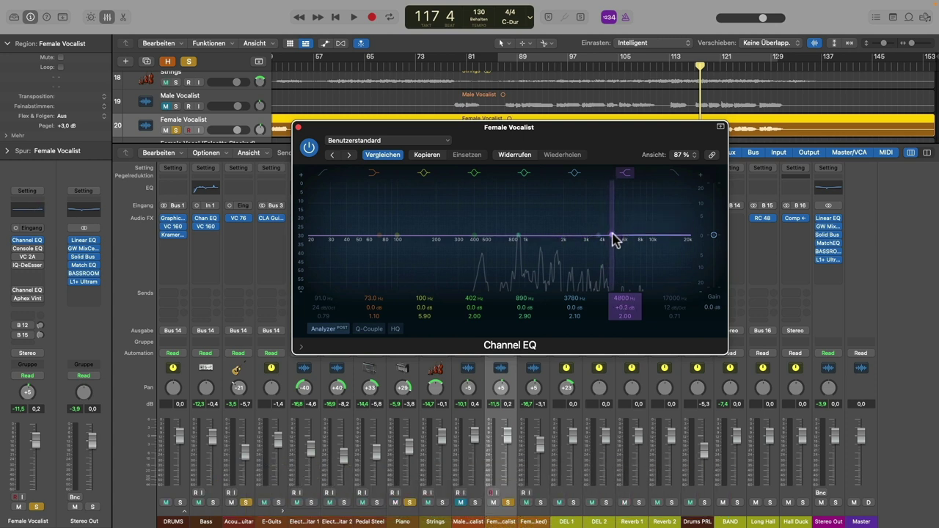
pyautogui.click(580, 182)
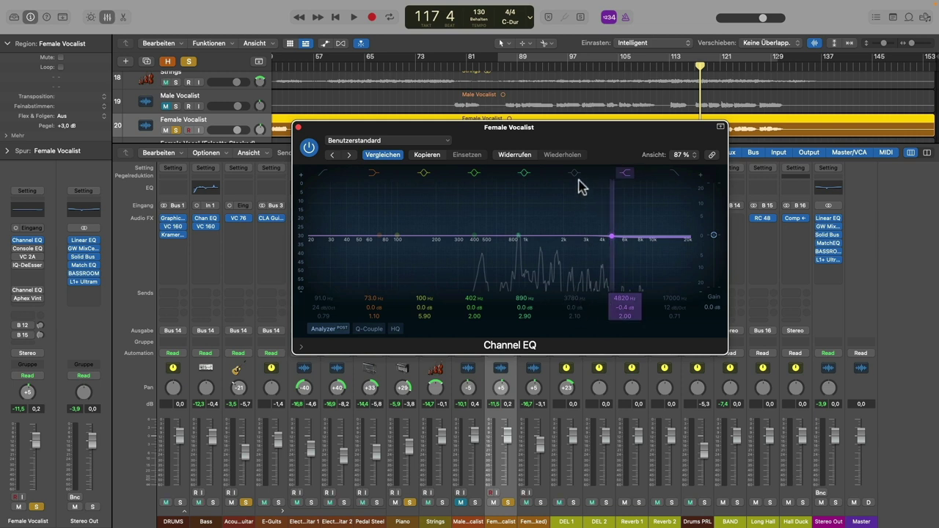
pyautogui.moveTo(598, 238); pyautogui.dragTo(594, 220)
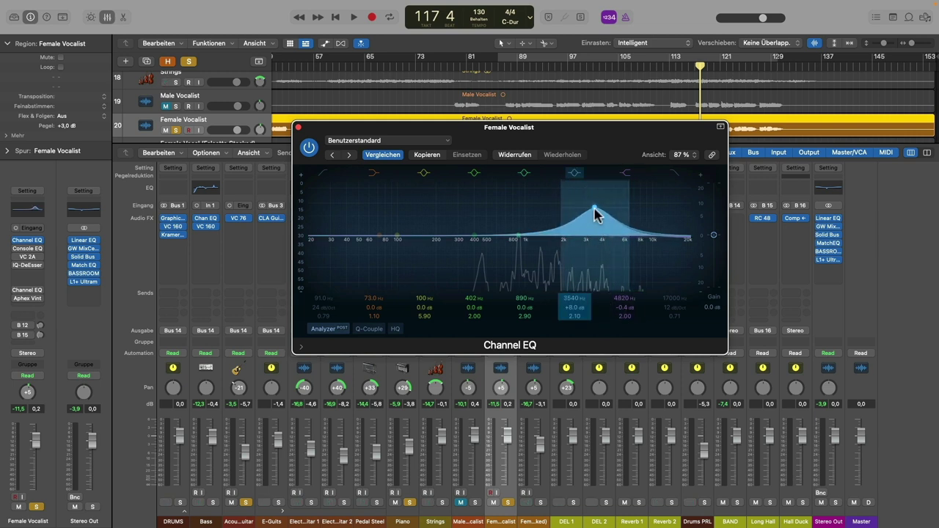
pyautogui.moveTo(594, 213); pyautogui.dragTo(595, 231)
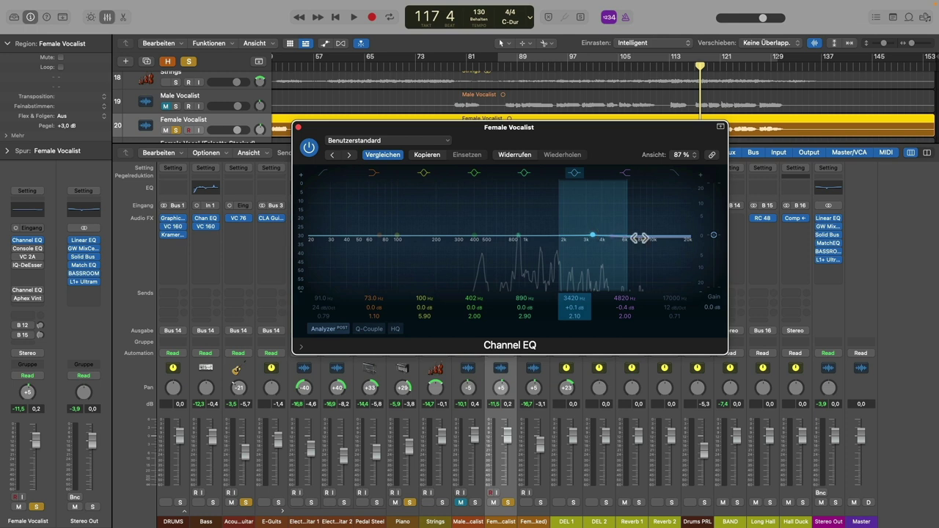
# - Boost the high shelf by 3.7 dB at 6550 Hz during playback, comparing the sound with the EQ bypassed
pyautogui.press('space')
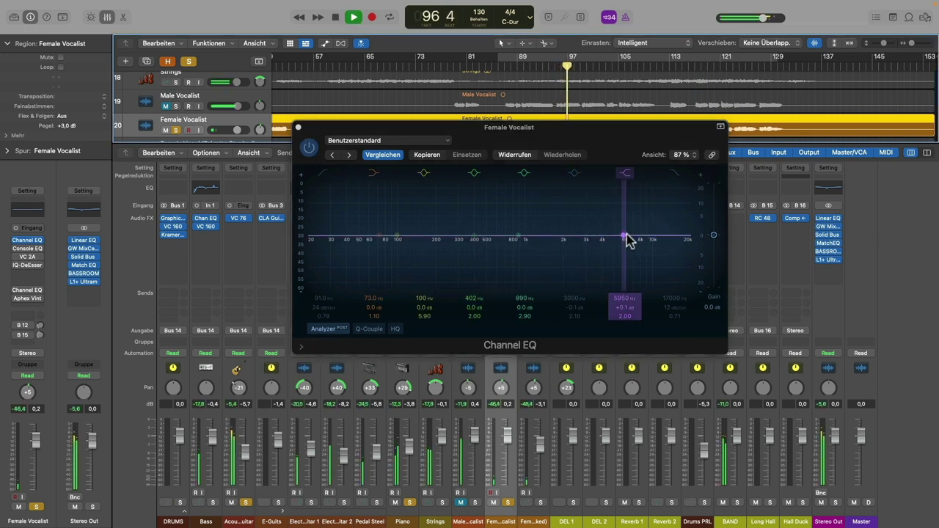
pyautogui.moveTo(627, 241)
pyautogui.mouseDown()
pyautogui.moveTo(627, 216)
pyautogui.moveTo(611, 209)
pyautogui.moveTo(623, 234)
pyautogui.mouseUp()
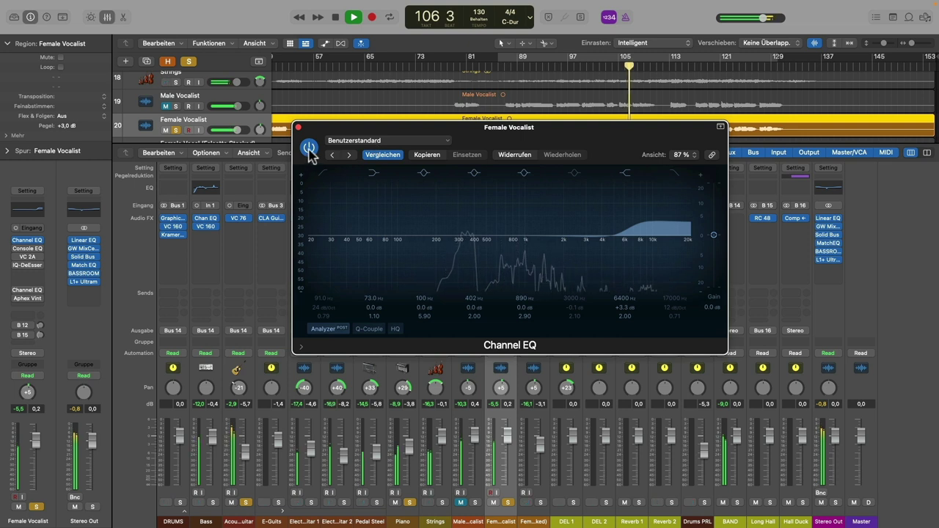
pyautogui.click(309, 147)
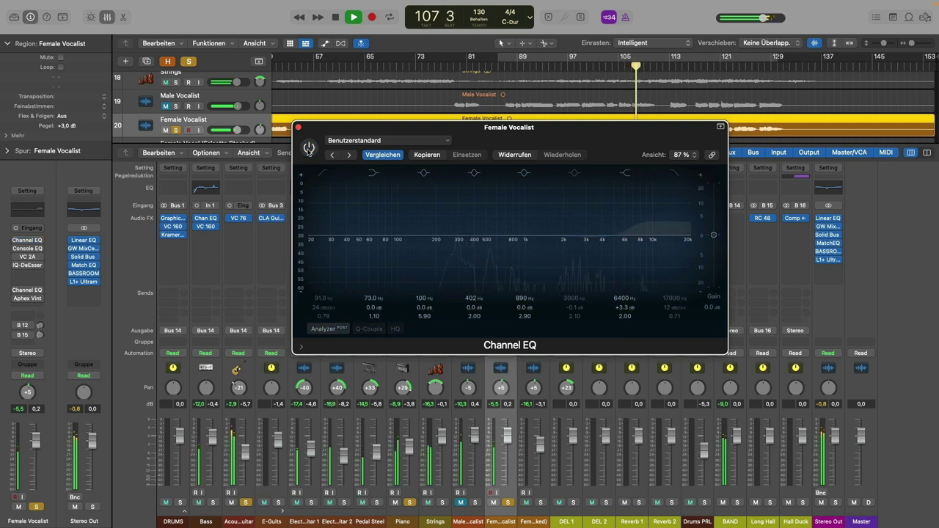
pyautogui.click(309, 147)
pyautogui.click(309, 147)
pyautogui.press('space')
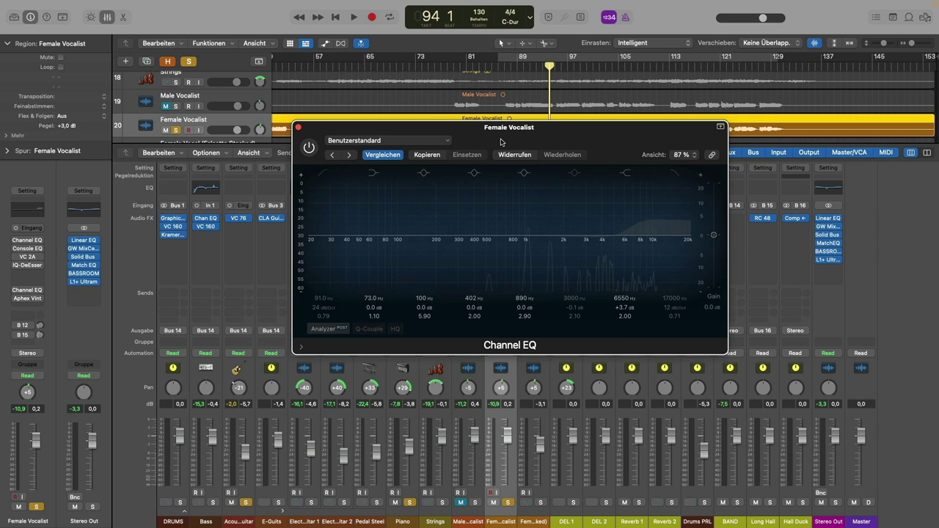
# - With cycle mode and the Channel EQ back on, boost the 400 Hz band by 7.1 dB with a Q of 6.60
pyautogui.click(593, 53)
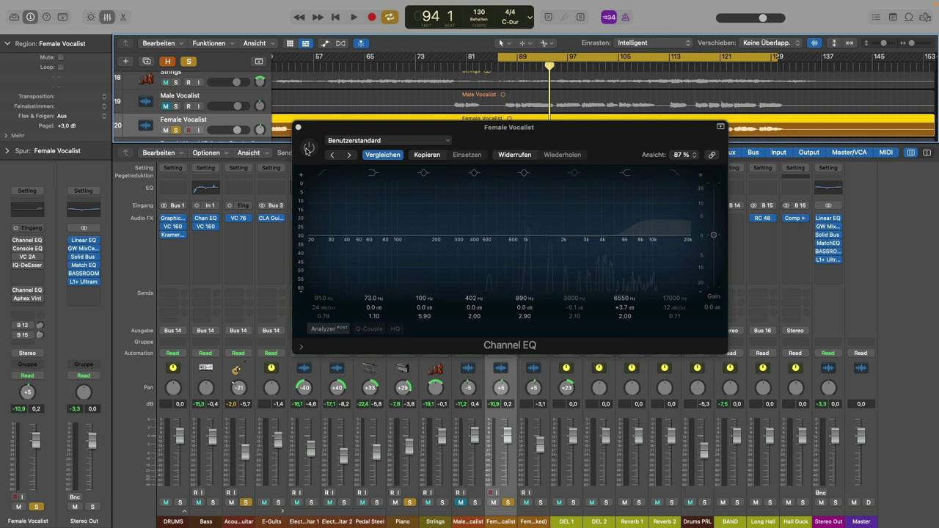
pyautogui.click(307, 149)
pyautogui.moveTo(474, 237); pyautogui.dragTo(474, 212)
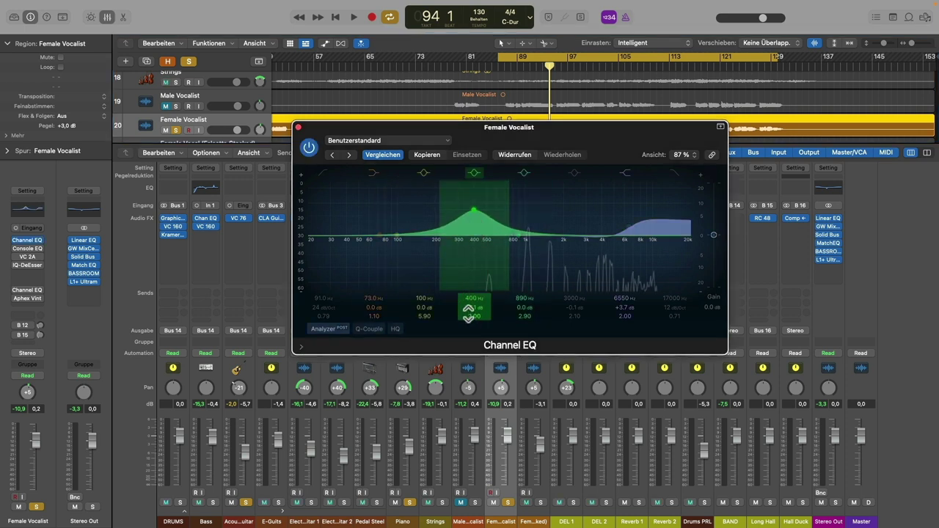
pyautogui.moveTo(467, 312)
pyautogui.mouseDown()
pyautogui.moveTo(467, 283)
pyautogui.moveTo(468, 293)
pyautogui.mouseUp()
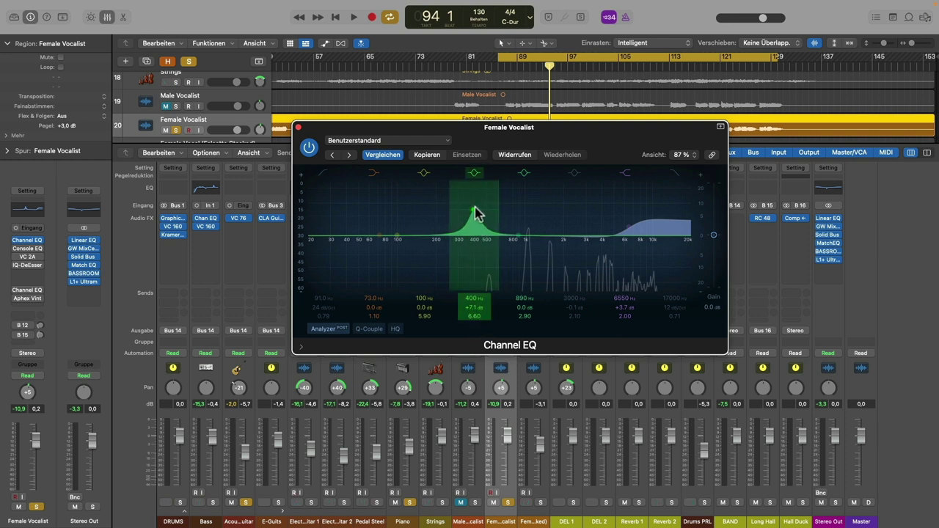
# - Sweep the narrow boost through the low and mid frequencies during playback, and turn it into a 6.6 dB cut at 845 Hz
pyautogui.moveTo(476, 214); pyautogui.dragTo(445, 213)
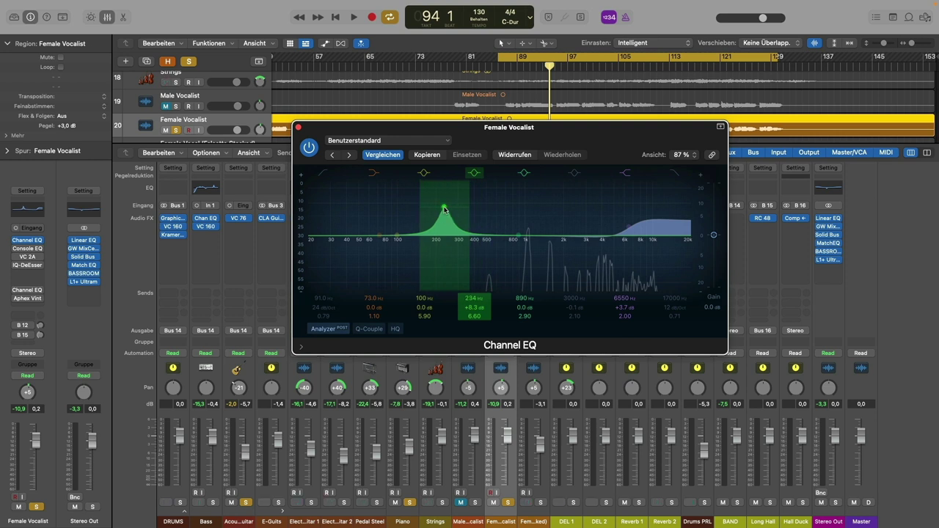
pyautogui.moveTo(444, 210); pyautogui.dragTo(424, 209)
pyautogui.press('space')
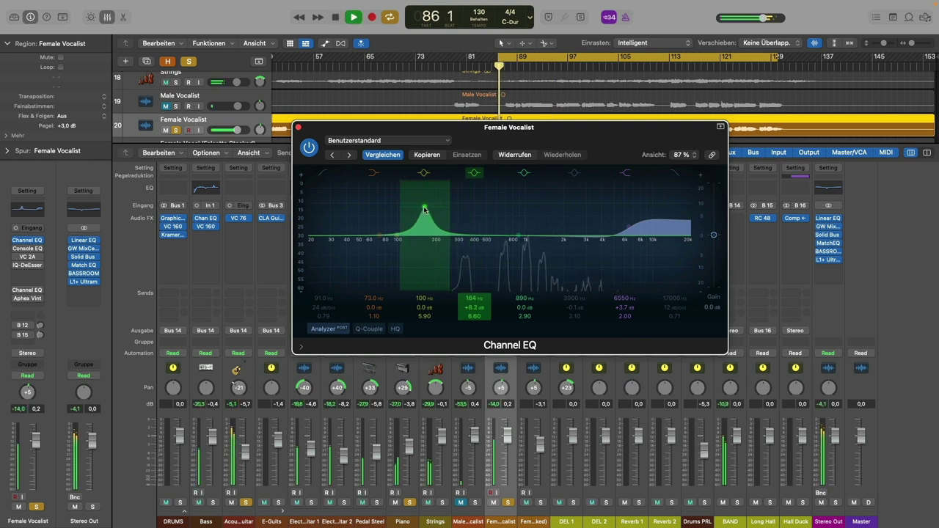
pyautogui.moveTo(424, 210); pyautogui.dragTo(515, 257)
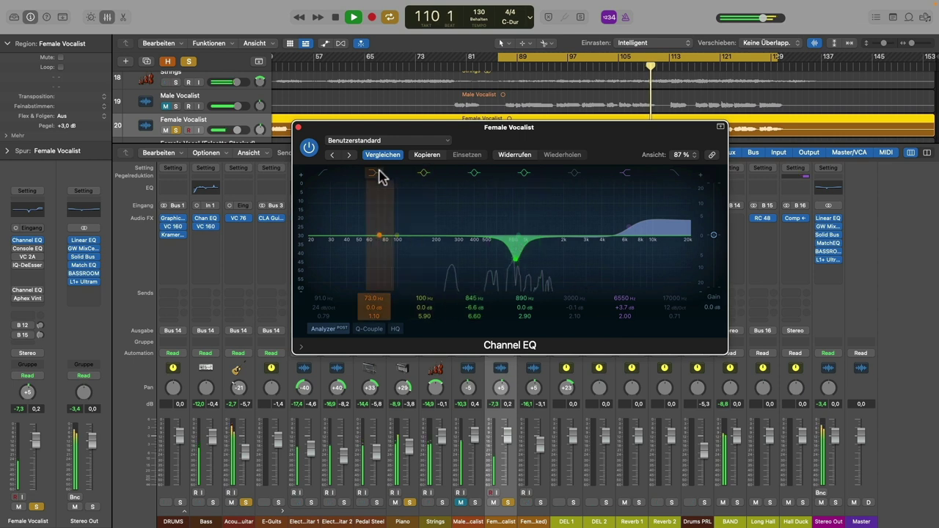
# - Stop playback and fine-tune the narrow cut to -5.7 dB at 915 Hz
pyautogui.press('space')
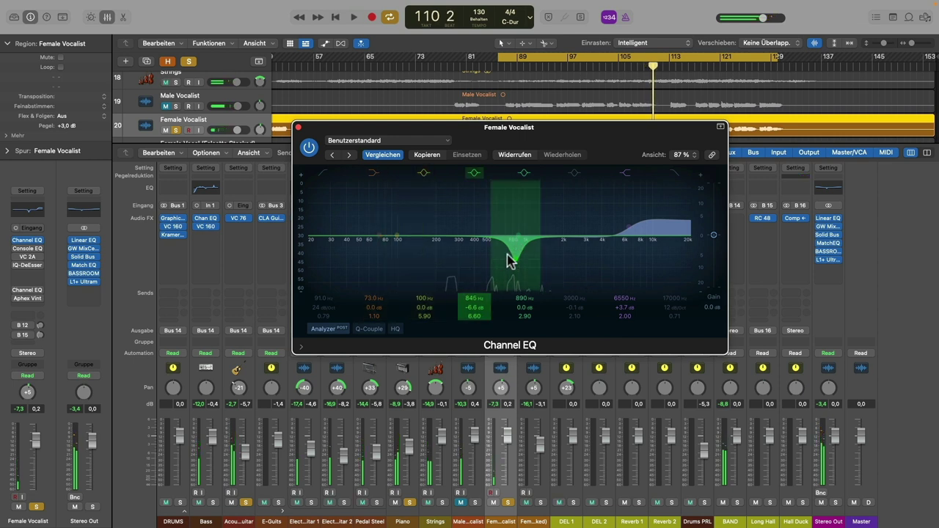
pyautogui.moveTo(516, 262); pyautogui.dragTo(515, 257)
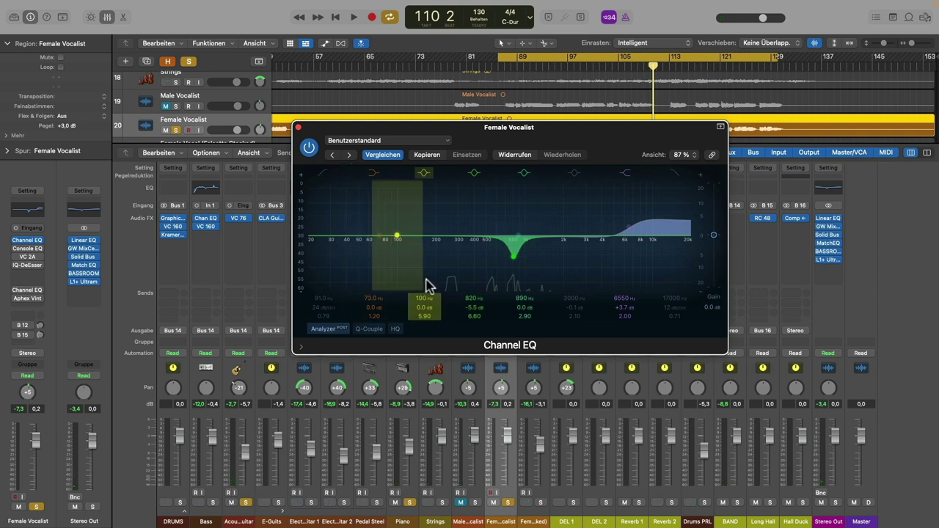
pyautogui.moveTo(515, 260); pyautogui.dragTo(518, 265)
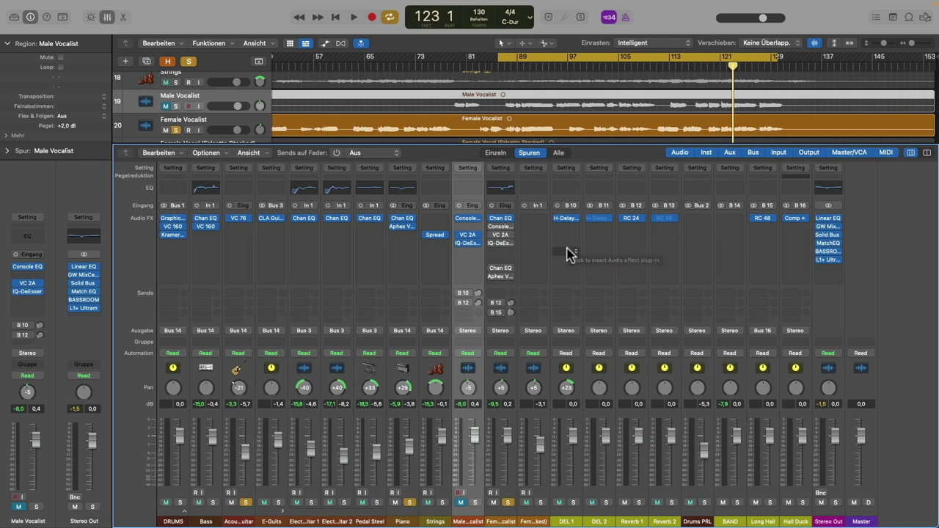
# - Open the Female Vocalist's Channel EQ and Vintage Console EQ, and arrange their windows side by side
pyautogui.click(499, 218)
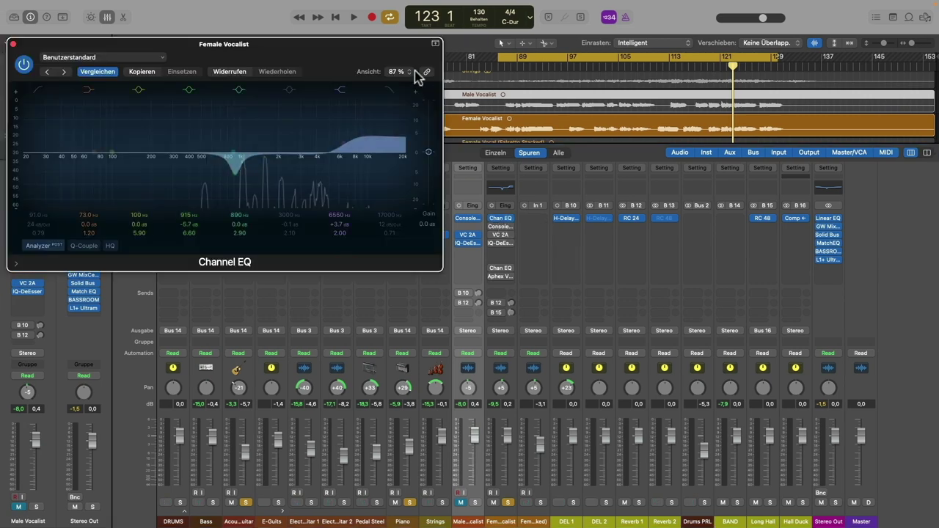
pyautogui.click(497, 232)
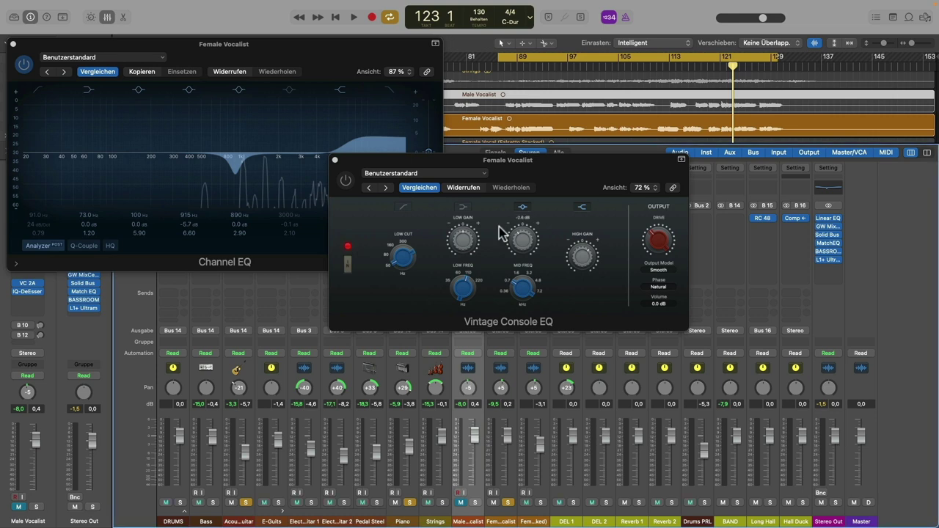
pyautogui.moveTo(507, 163); pyautogui.dragTo(623, 48)
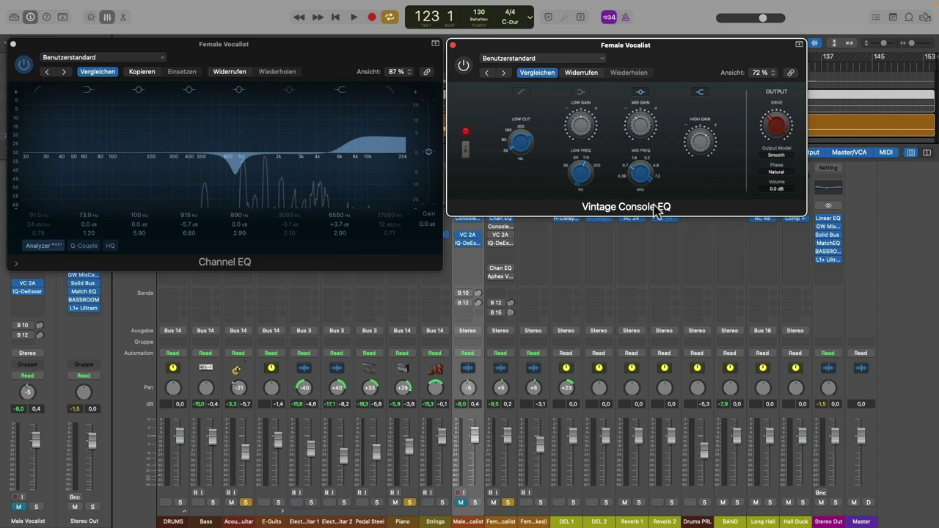
# - Enable the Vintage Console EQ with its IN switch off, close the Channel EQ window, and move the remaining plug-in window below the timeline
pyautogui.moveTo(636, 164)
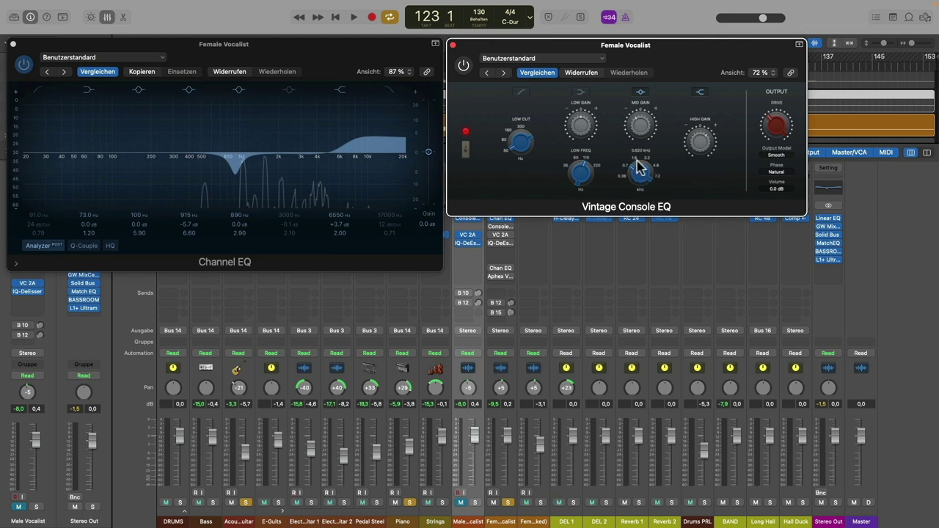
pyautogui.moveTo(640, 129)
pyautogui.moveTo(700, 147)
pyautogui.click(464, 66)
pyautogui.click(465, 149)
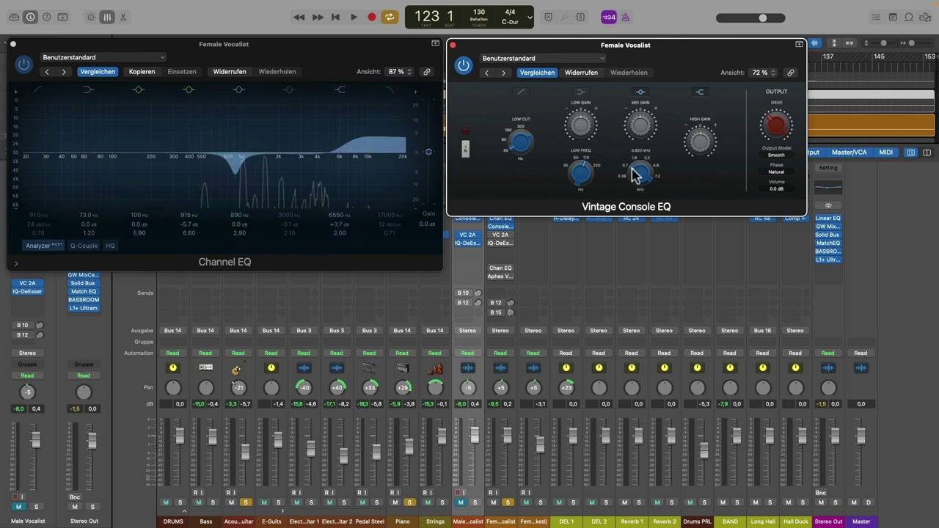
pyautogui.click(13, 46)
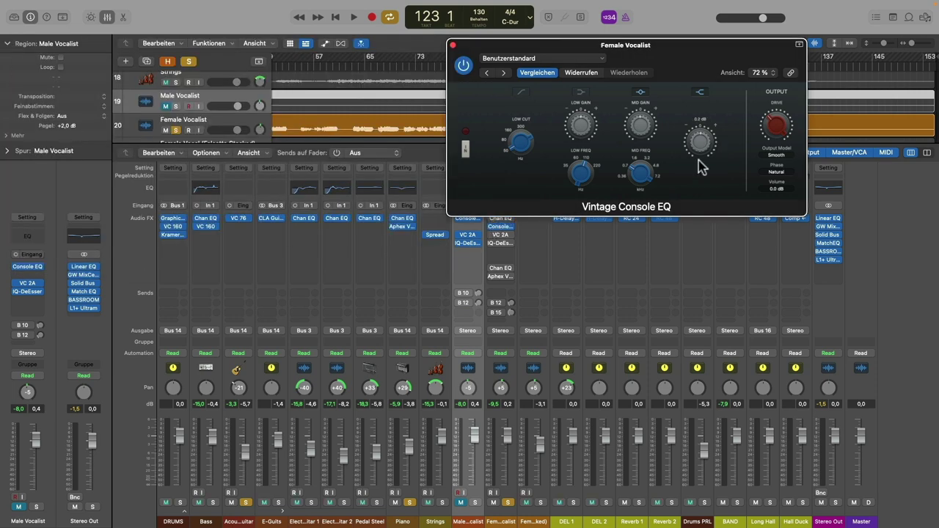
pyautogui.moveTo(667, 44); pyautogui.dragTo(611, 149)
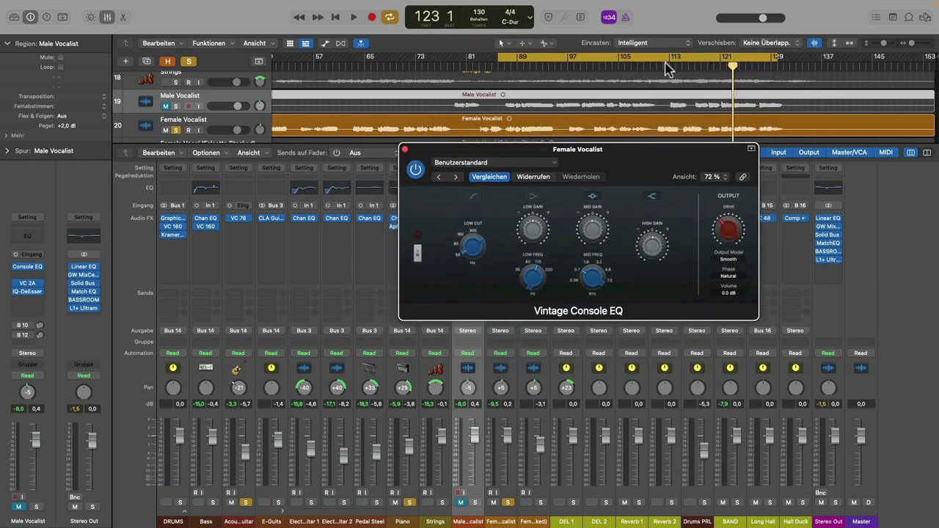
# - Start playback at about bar 109 and switch the Vintage Console EQ's IN switch on
pyautogui.click(644, 66)
pyautogui.press('space')
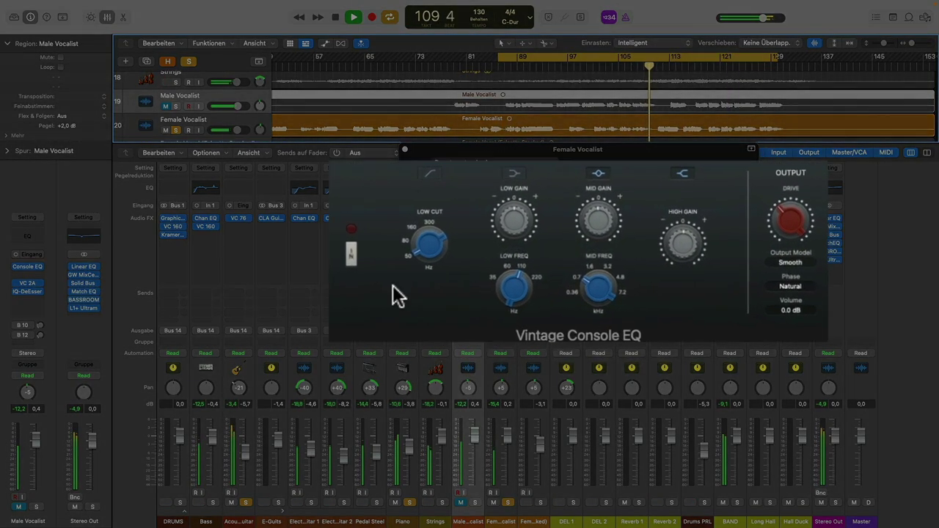
pyautogui.click(332, 253)
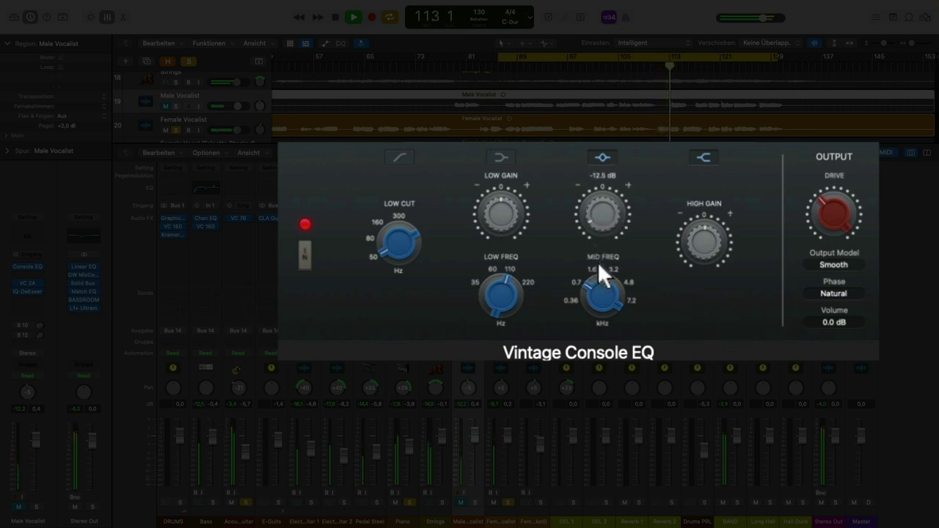
# - Adjust the mid gain during playback, exaggerate the high gain to 13.0 dB, and settle the high gain at 3.8 dB
pyautogui.moveTo(594, 251); pyautogui.dragTo(595, 220)
pyautogui.moveTo(690, 246); pyautogui.dragTo(694, 185)
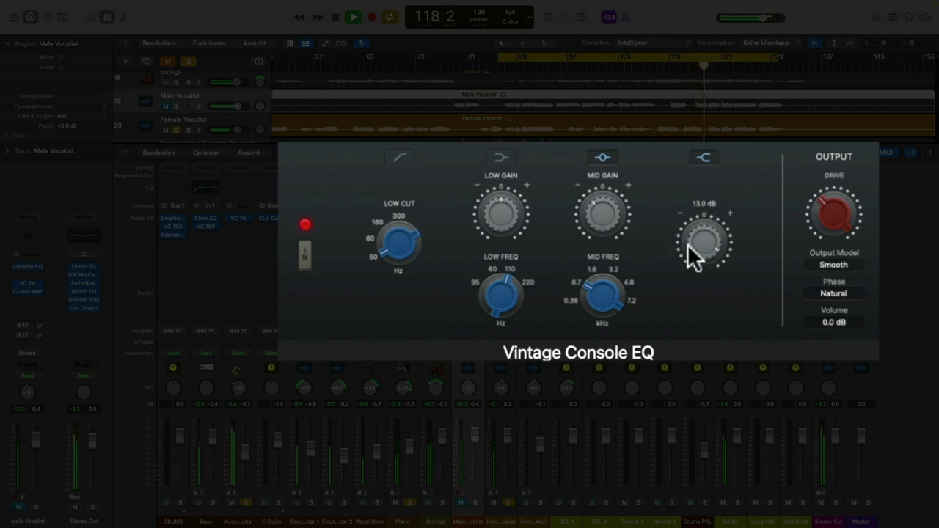
pyautogui.moveTo(691, 226); pyautogui.dragTo(647, 253)
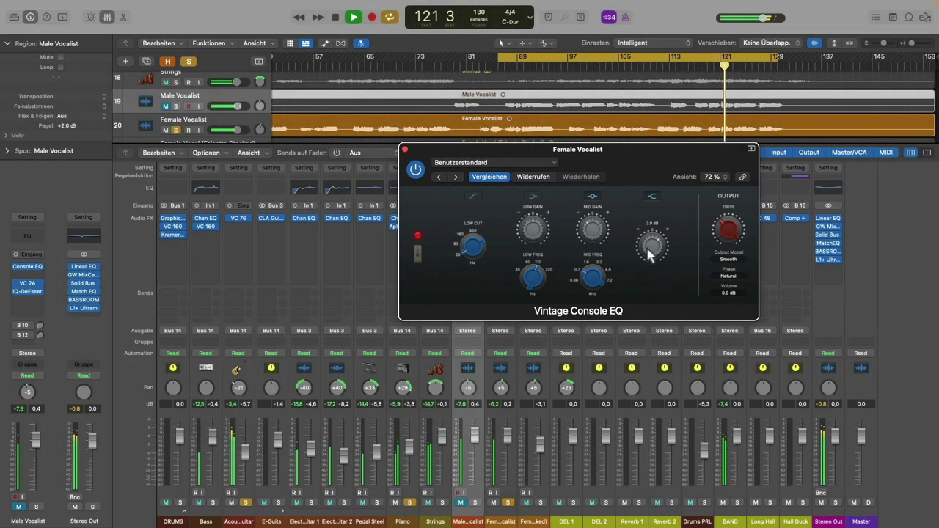
# - Compare the female vocal with the Vintage Console EQ bypassed and active, stop playback, and check the high gain setting
pyautogui.click(417, 170)
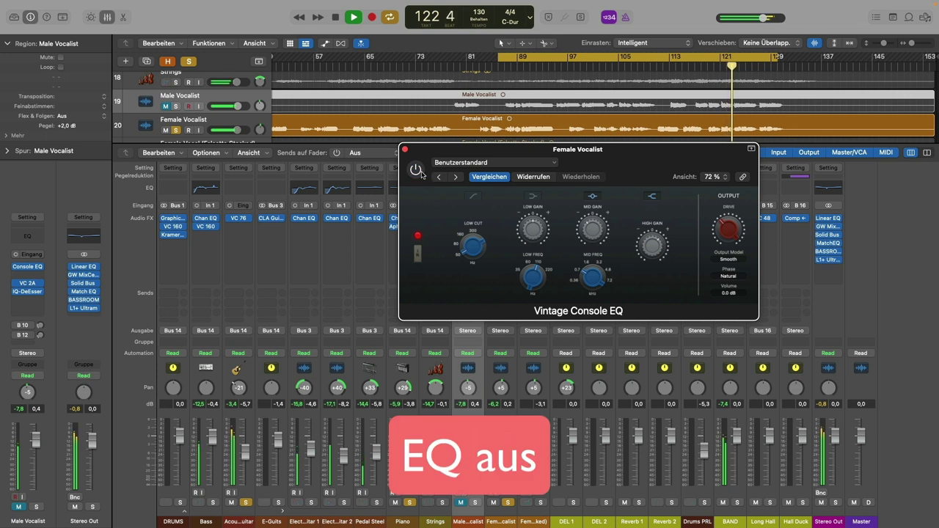
pyautogui.click(416, 171)
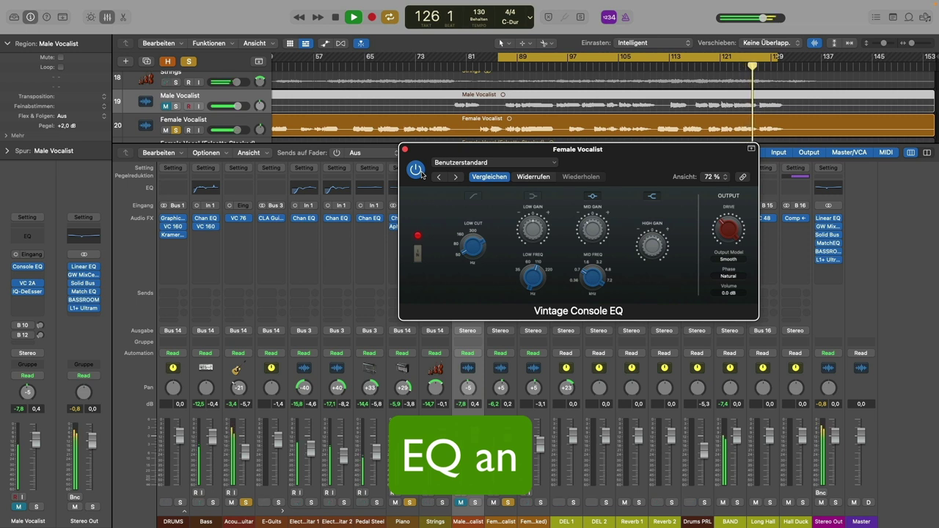
pyautogui.click(422, 174)
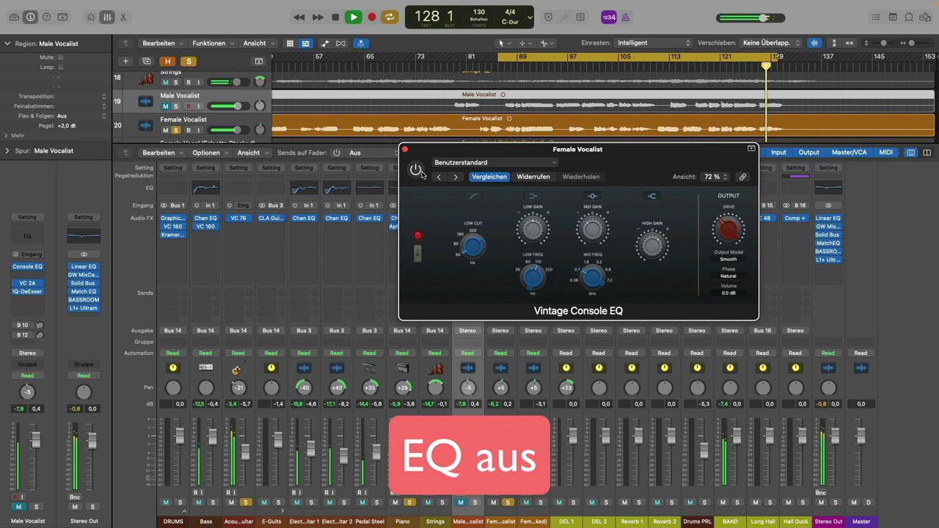
pyautogui.click(422, 174)
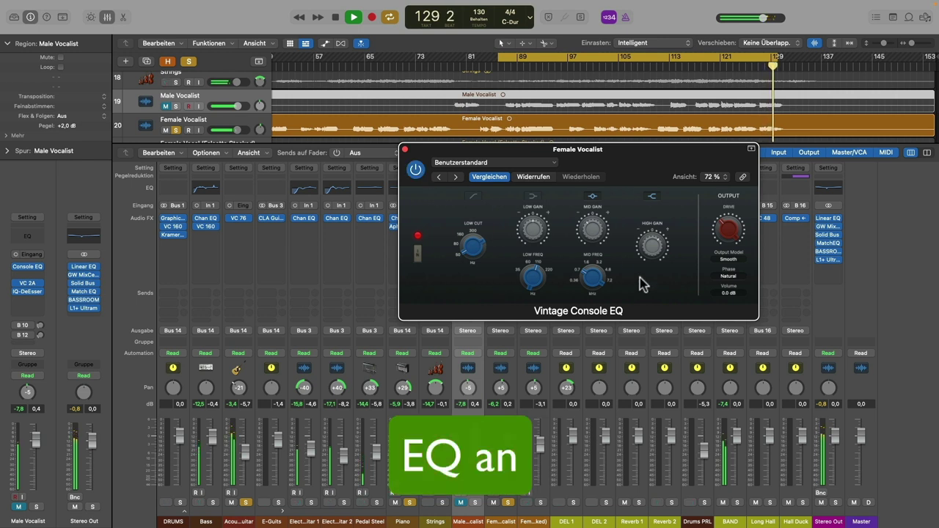
pyautogui.press('space')
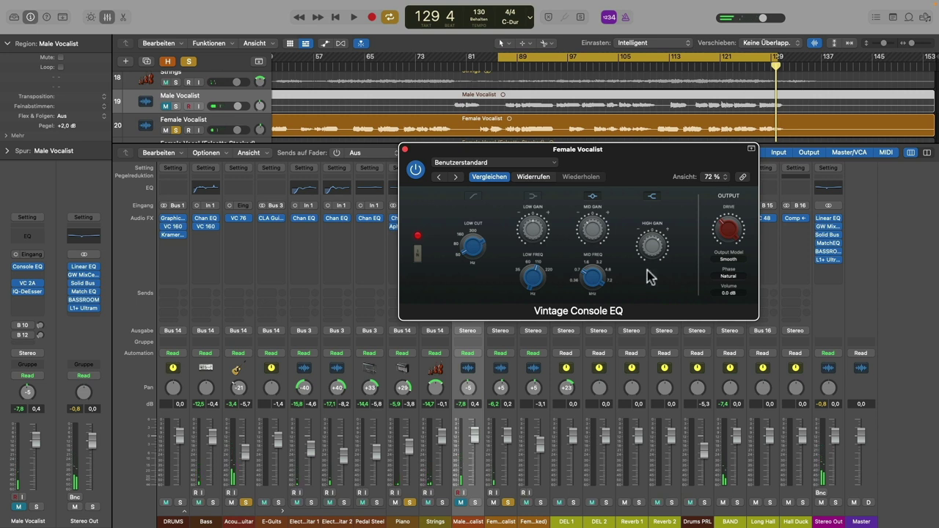
pyautogui.moveTo(658, 242); pyautogui.dragTo(633, 277)
pyautogui.moveTo(656, 255)
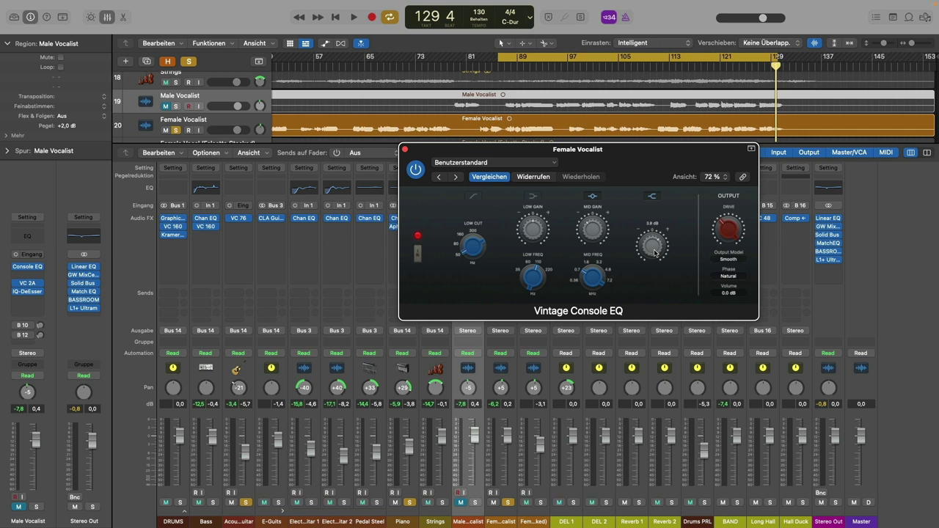
# - Close the Vintage Console EQ window and reactivate the bypassed sends and insert effects on the vocal channels
pyautogui.press('super+w')
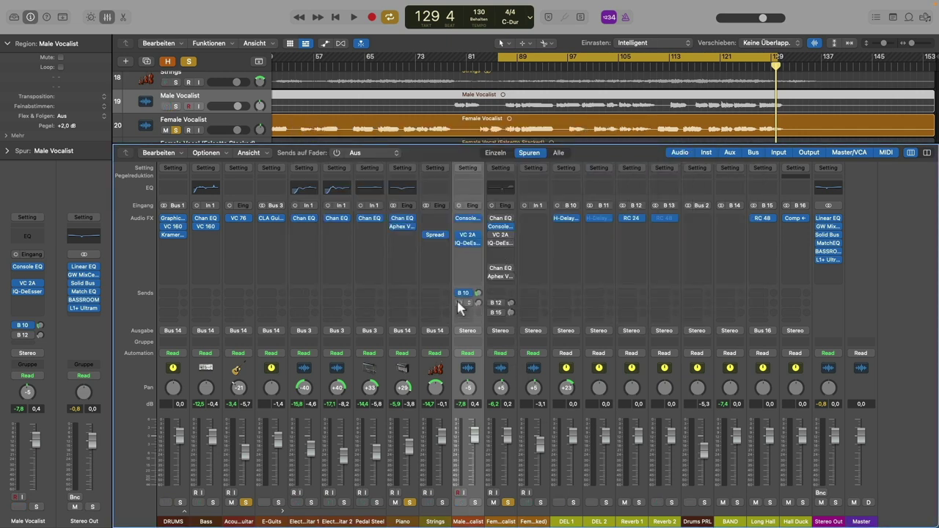
pyautogui.moveTo(458, 306); pyautogui.dragTo(490, 314)
pyautogui.moveTo(505, 271); pyautogui.dragTo(491, 238)
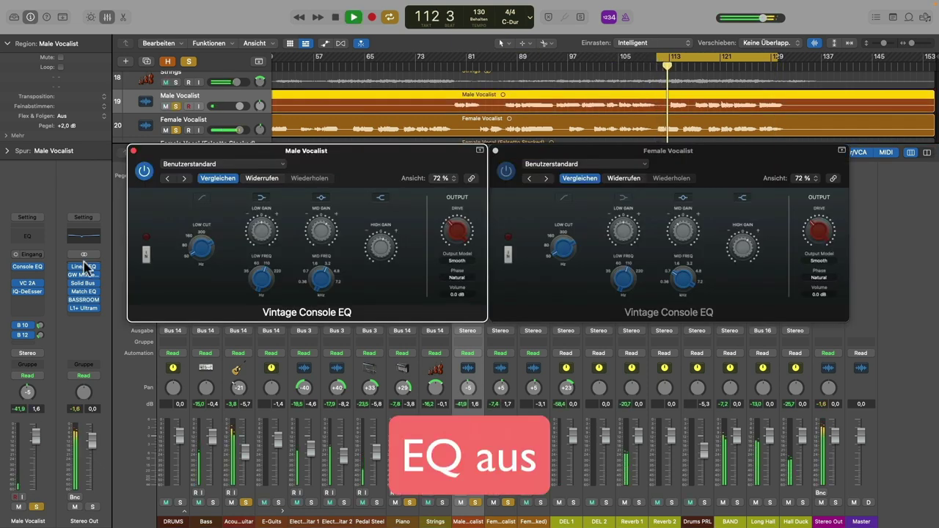
# - During playback, switch on the EQ section in both the Male Vocalist's and the Female Vocalist's Vintage Console EQ
pyautogui.click(146, 255)
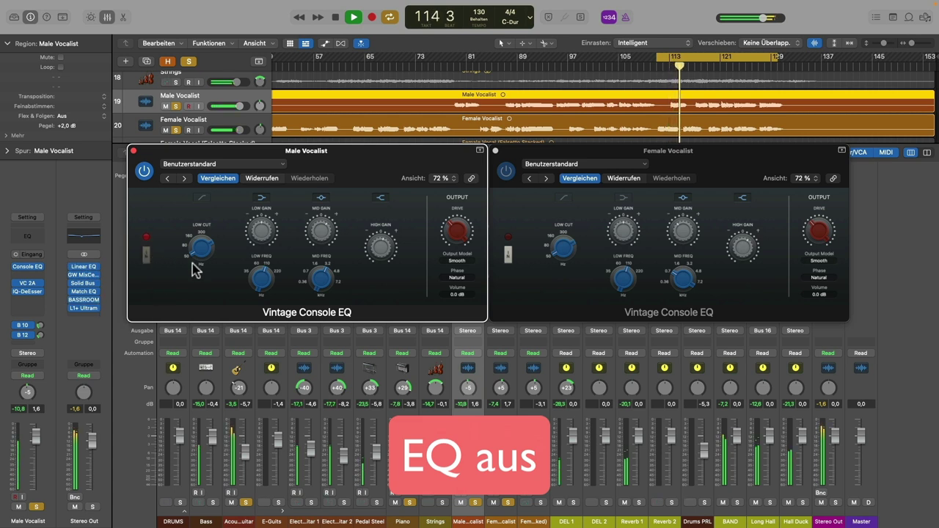
pyautogui.click(510, 256)
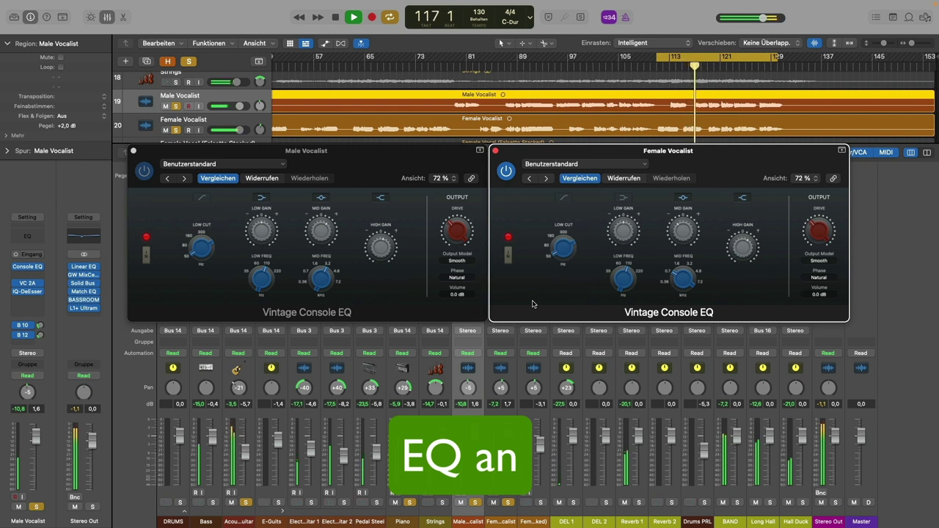
pyautogui.moveTo(739, 254)
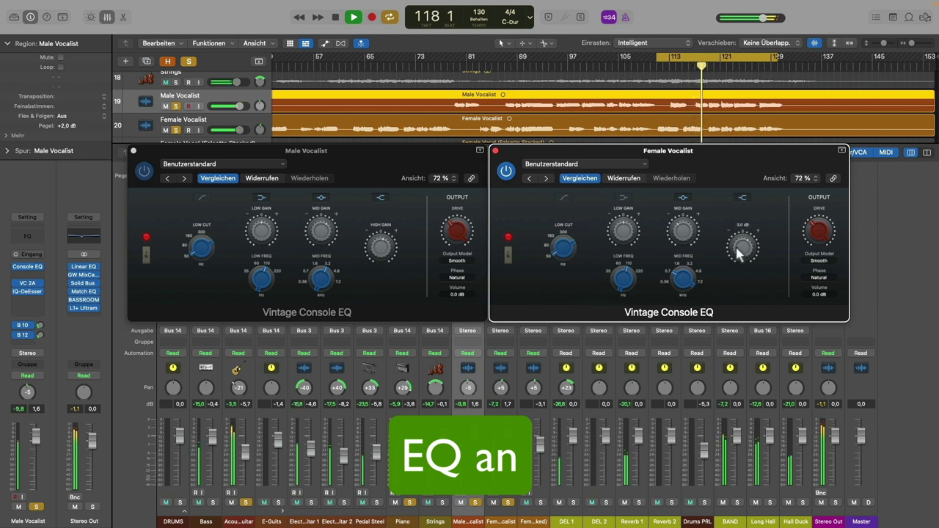
# - Take the two vocalists, the piano and the acoustic guitar out of solo, and turn off cycle mode while playback continues
pyautogui.click(474, 502)
pyautogui.click(409, 503)
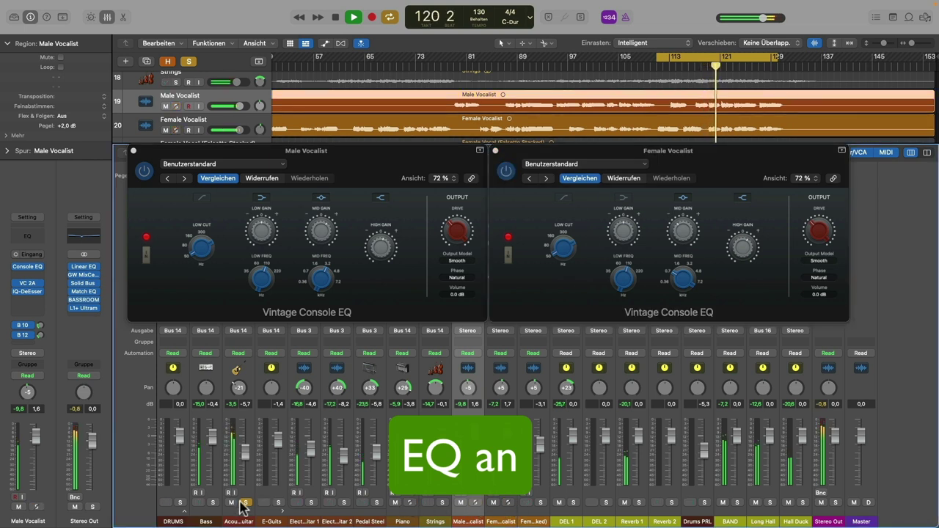
pyautogui.click(245, 502)
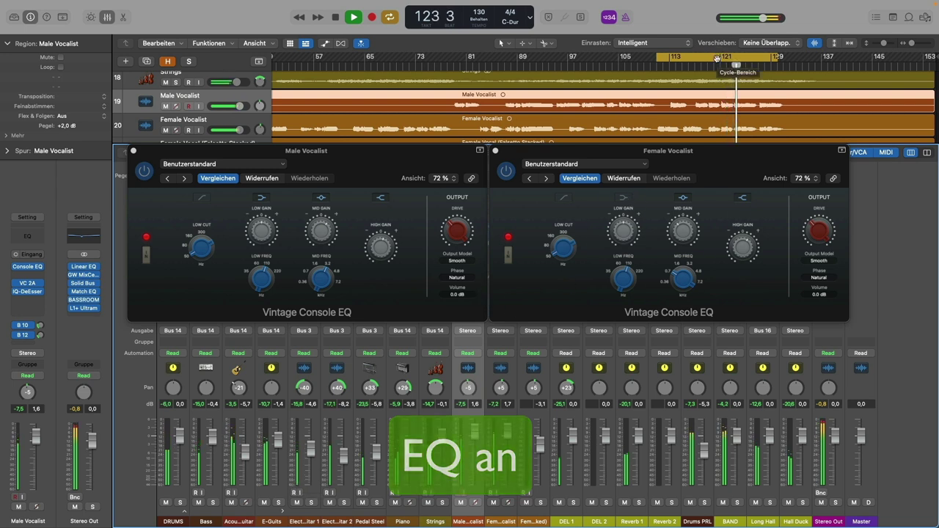
pyautogui.click(718, 60)
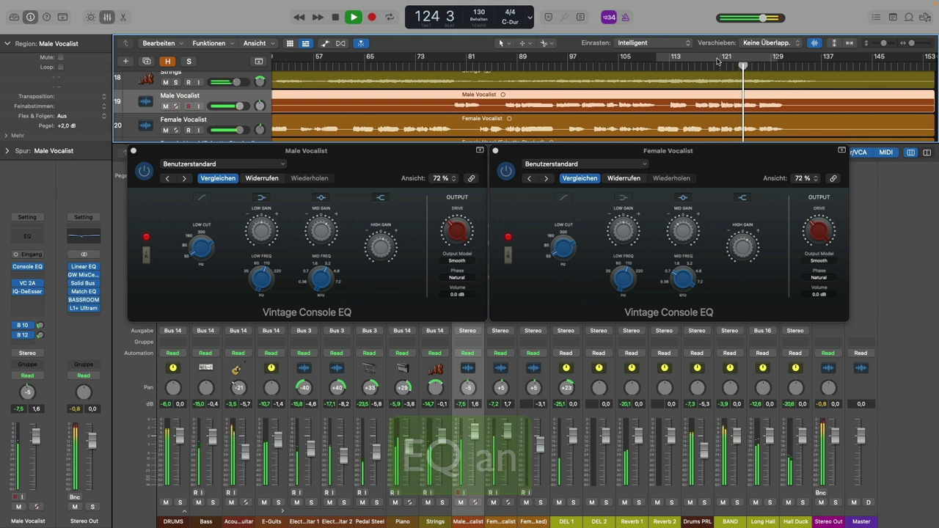